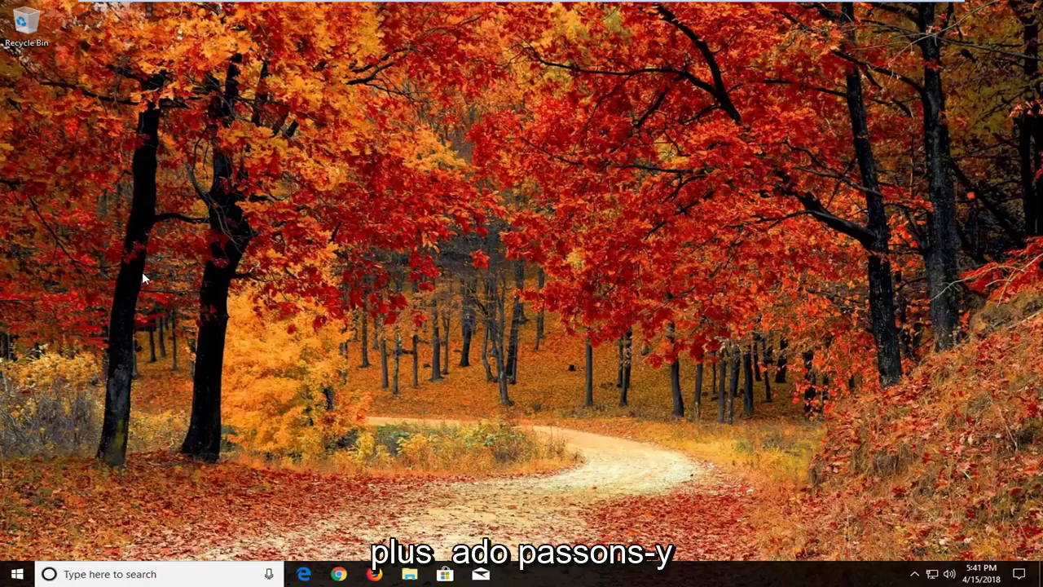
Step: Search the Start menu for 'reset'
click(16, 574)
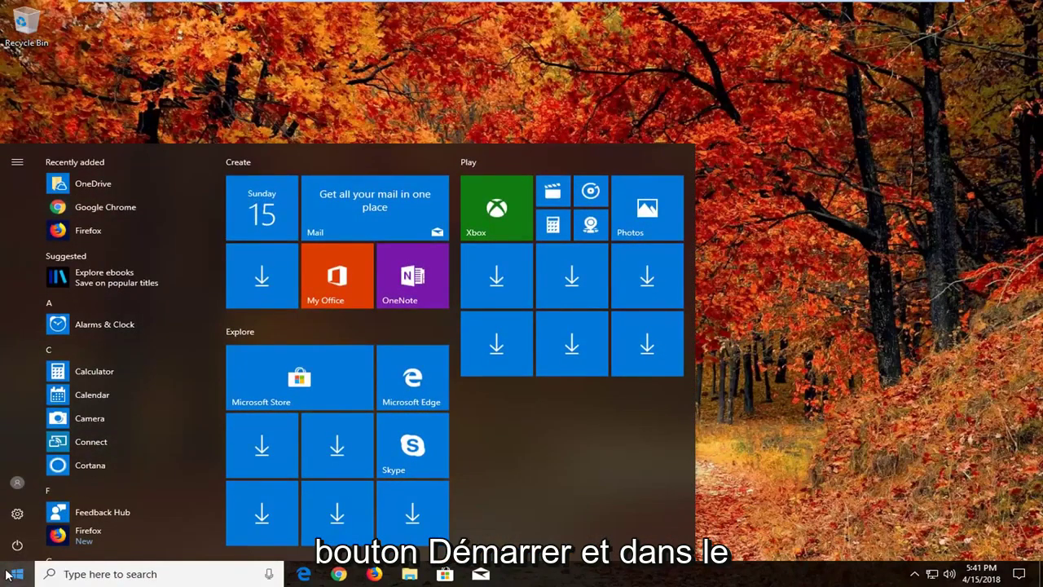
text(r)
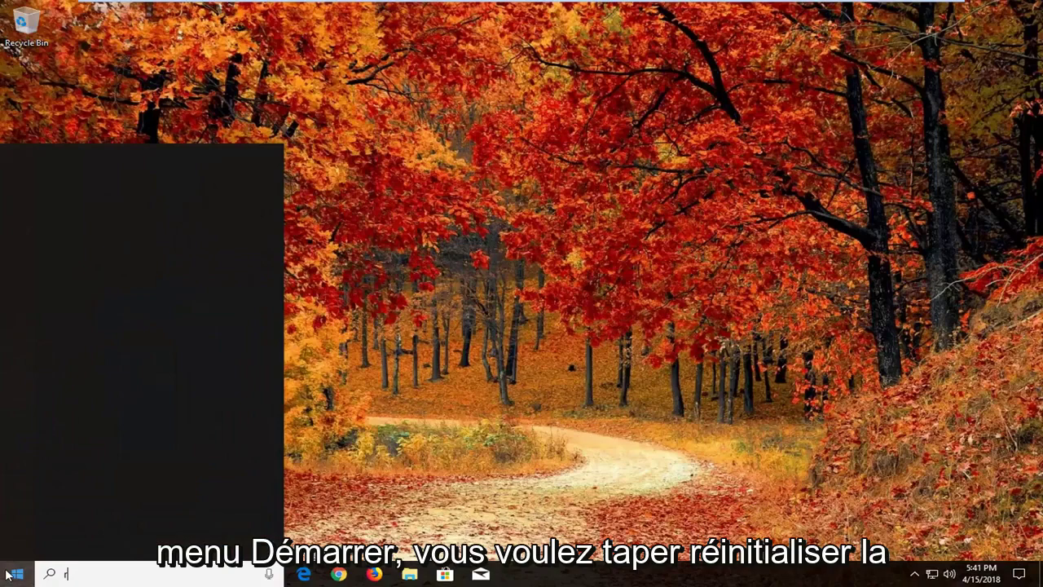
text(eset)
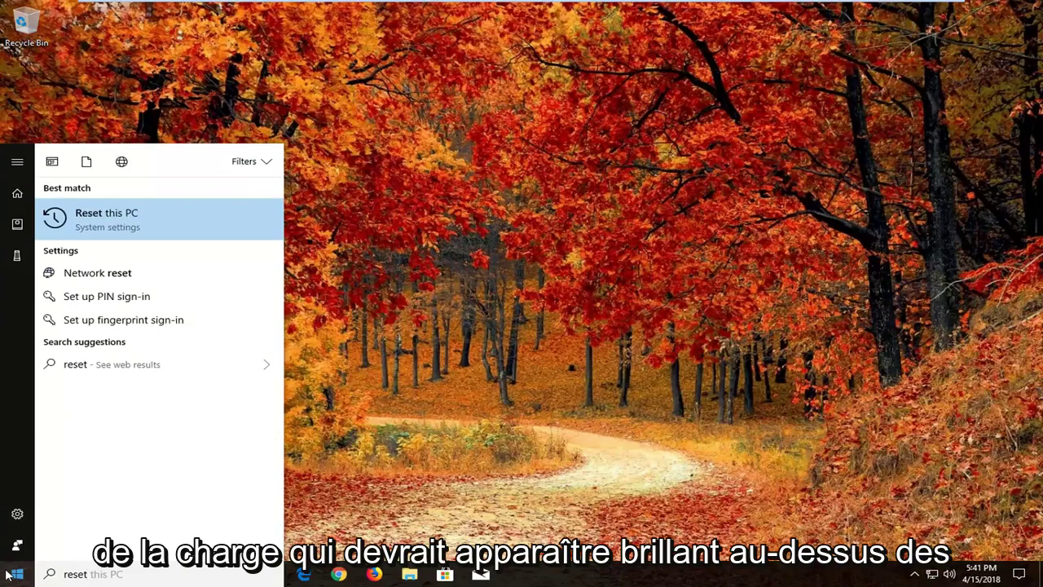
Step: Open the Reset this PC best match to reach Settings > Recovery
click(141, 232)
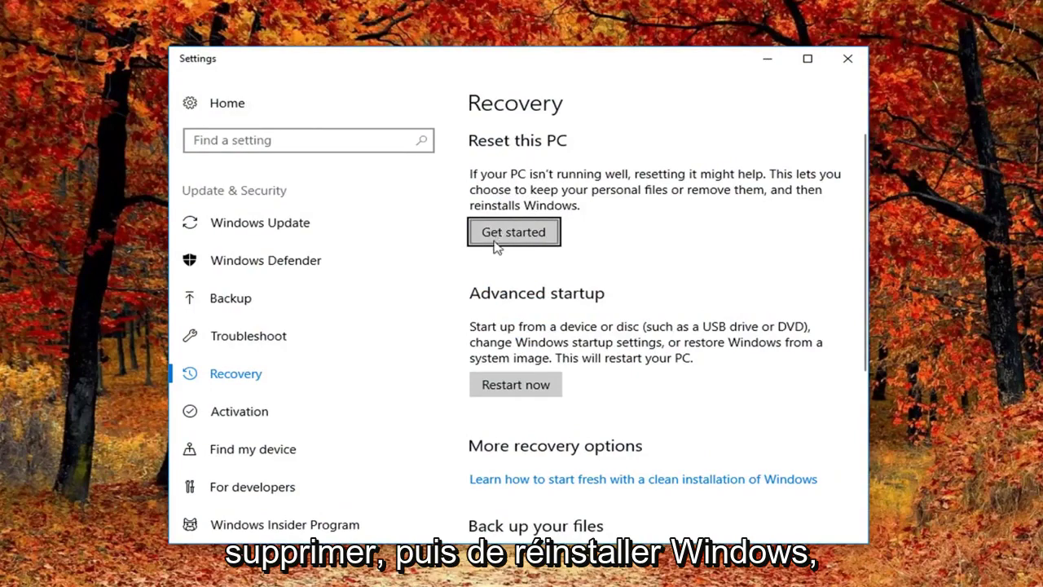
Step: Start Reset this PC with Get started on the Recovery page
click(524, 238)
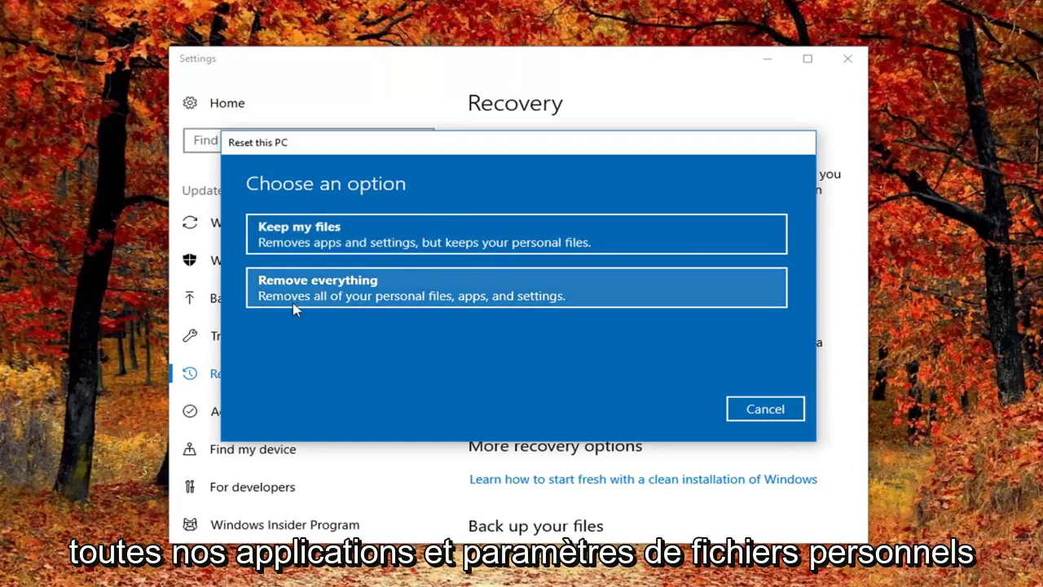
Step: Choose Remove everything as the reset option
click(338, 299)
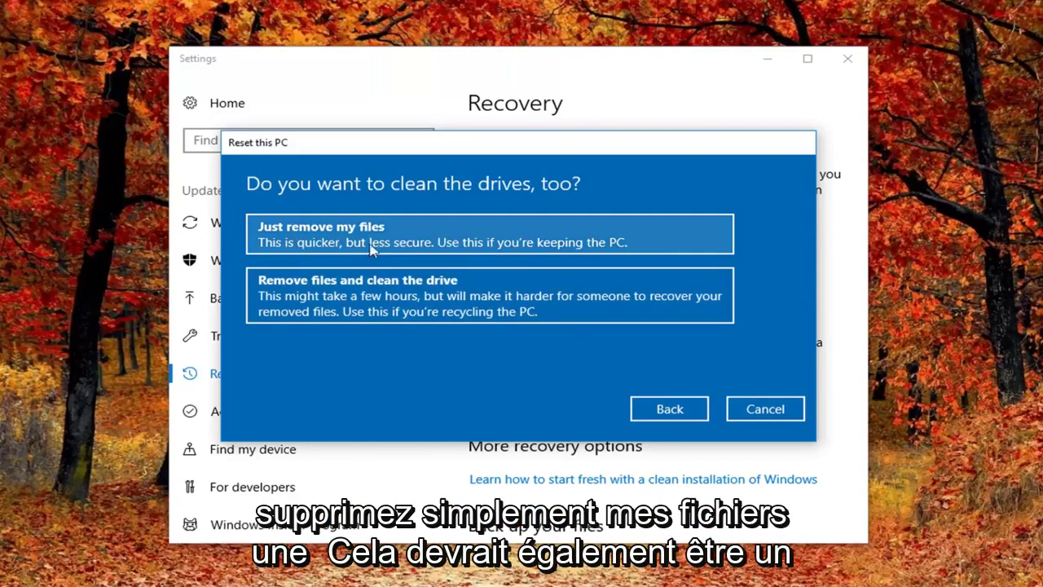
Step: Choose Just remove my files, skipping drive cleaning
click(501, 238)
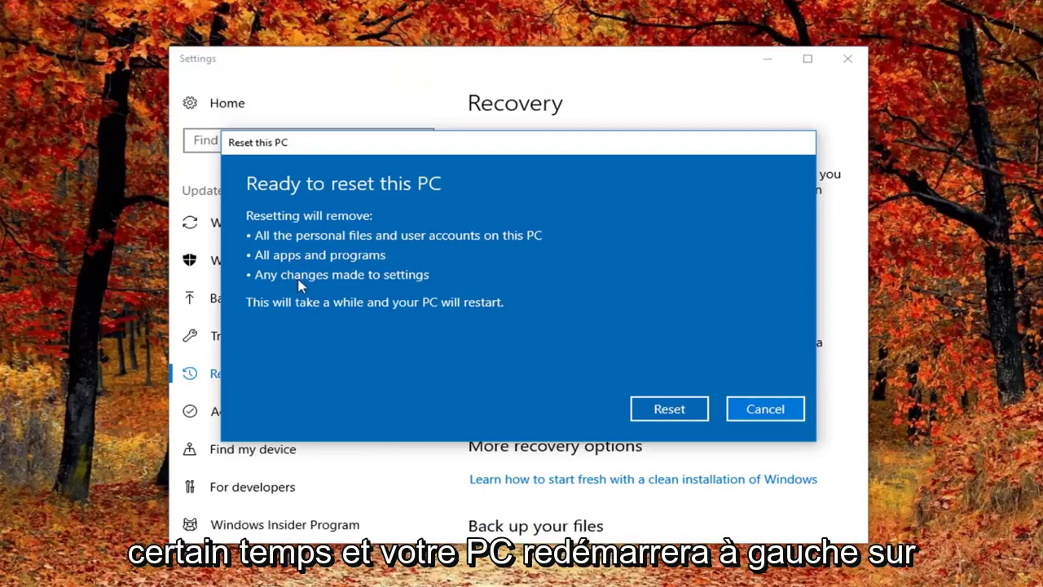
Step: Confirm the reset so Windows reinstalls and reaches the Hi there setup screen
click(649, 415)
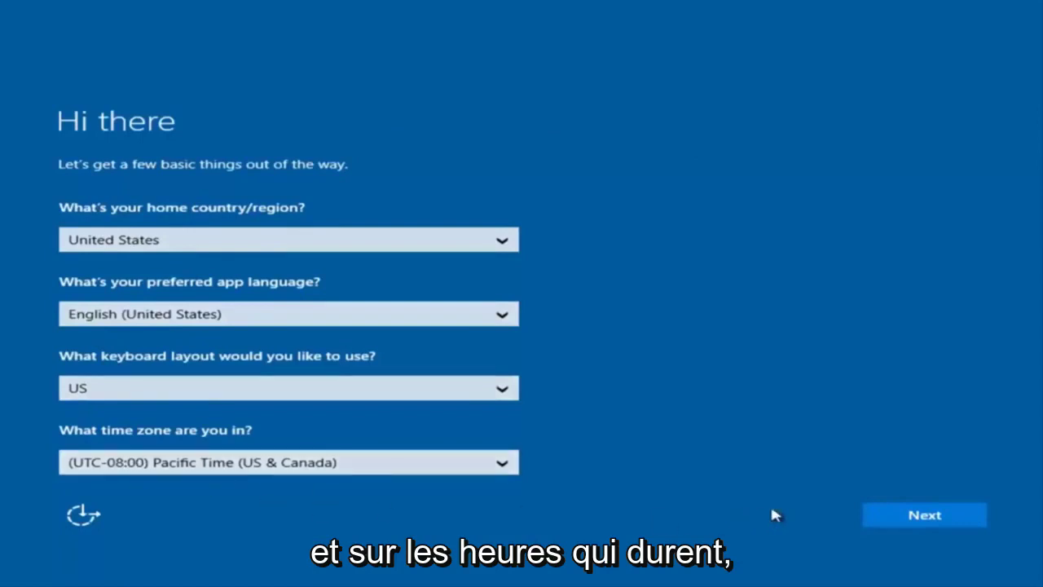
Step: Confirm the United States region and language defaults and accept the Windows license terms
click(933, 526)
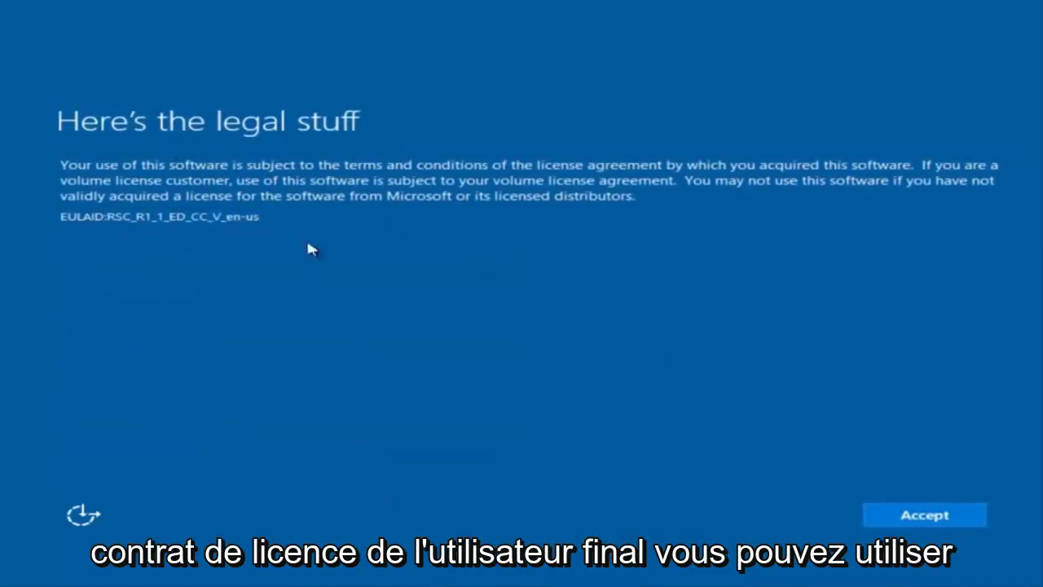
click(935, 518)
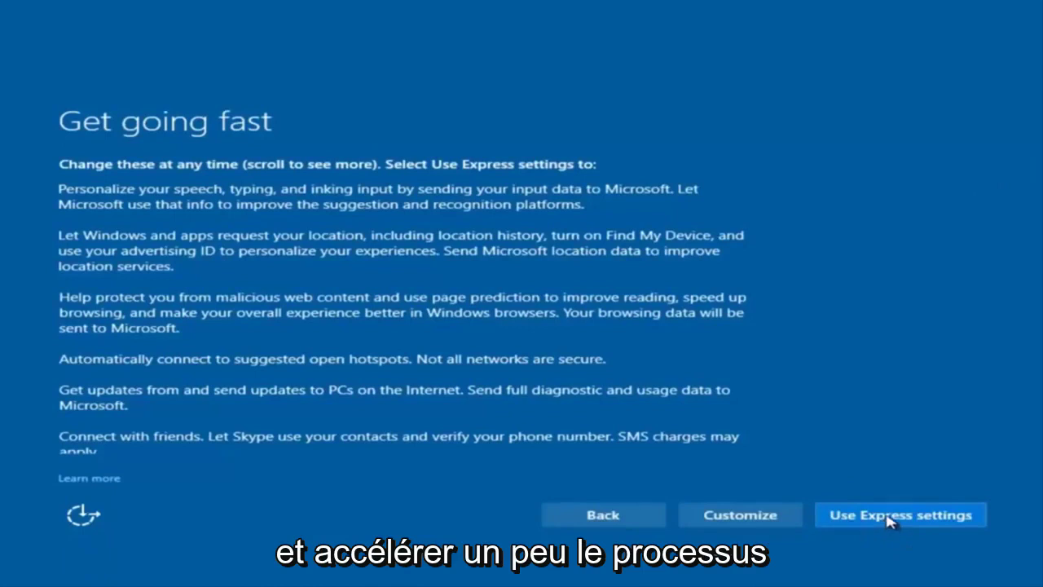
Step: Choose Customize instead of Express settings and review the Personalization options
click(748, 513)
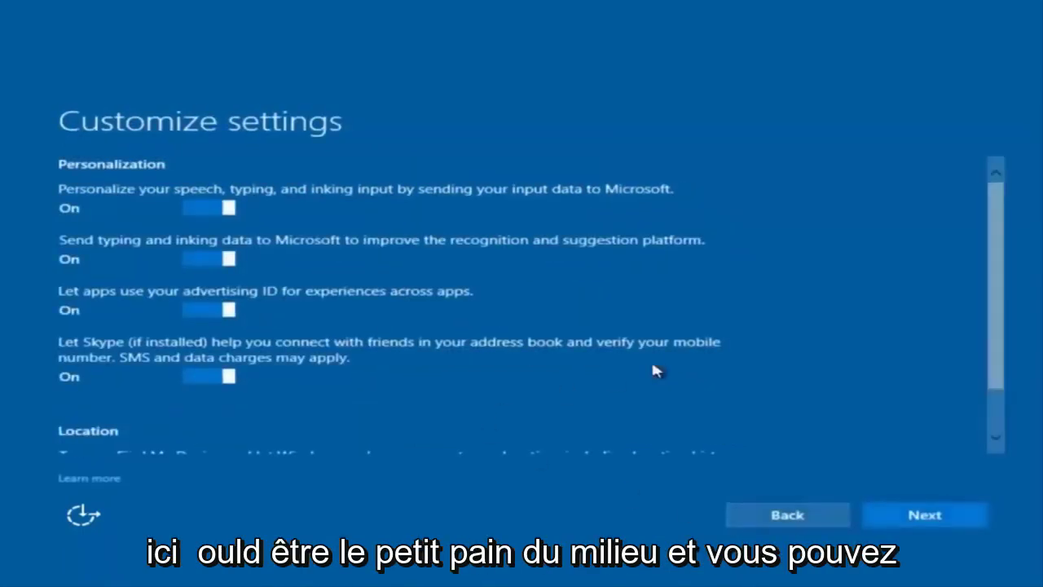
scroll(256, 239, down, 2)
scroll(302, 269, up, 1)
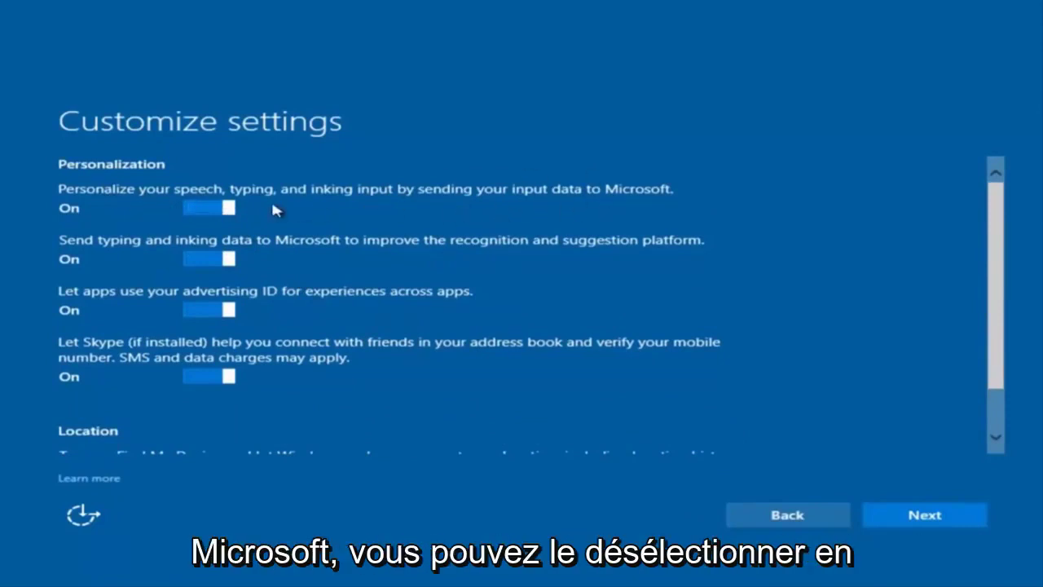
click(216, 210)
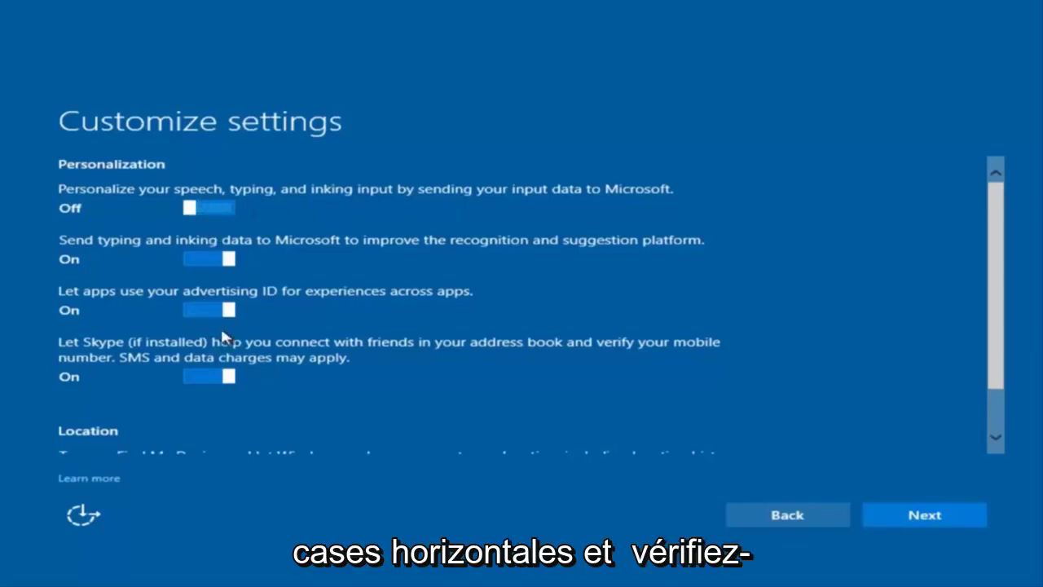
scroll(208, 322, down, 1)
scroll(228, 326, up, 1)
scroll(244, 342, up, 1)
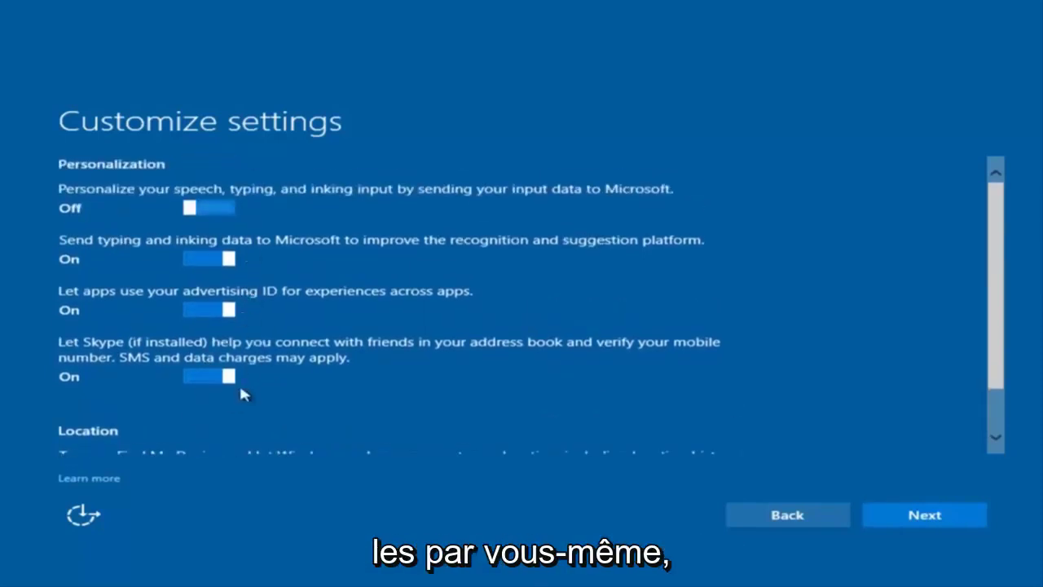
scroll(235, 358, down, 1)
scroll(240, 277, up, 1)
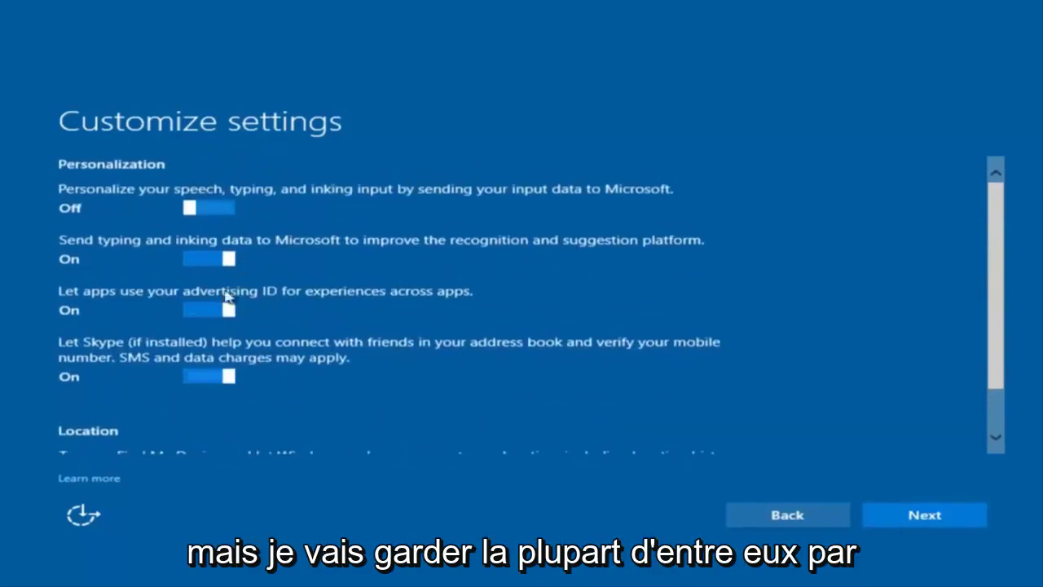
Step: Accept the Personalization, Connectivity and Browser settings pages as they are
click(911, 521)
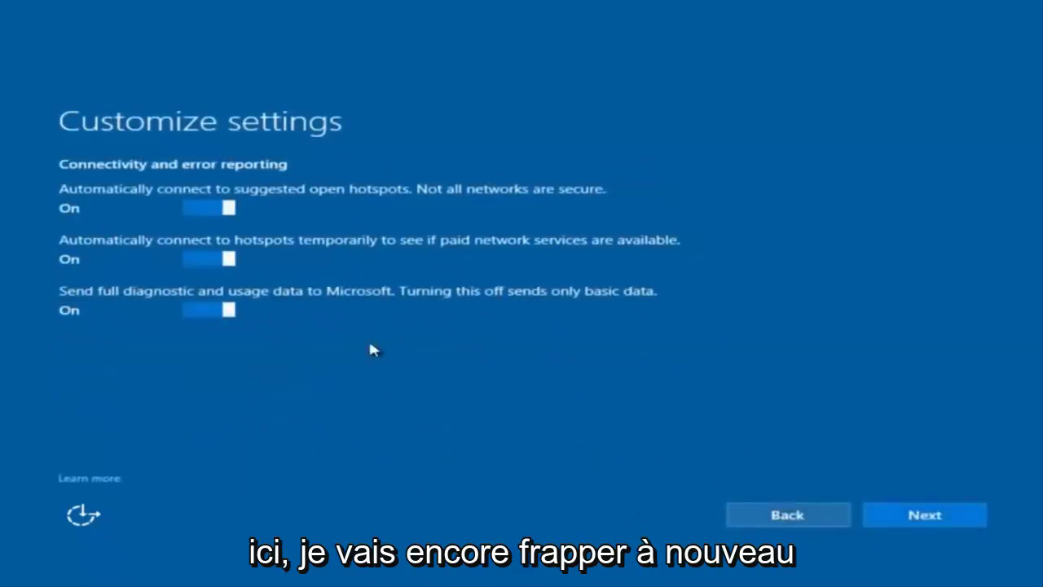
click(924, 525)
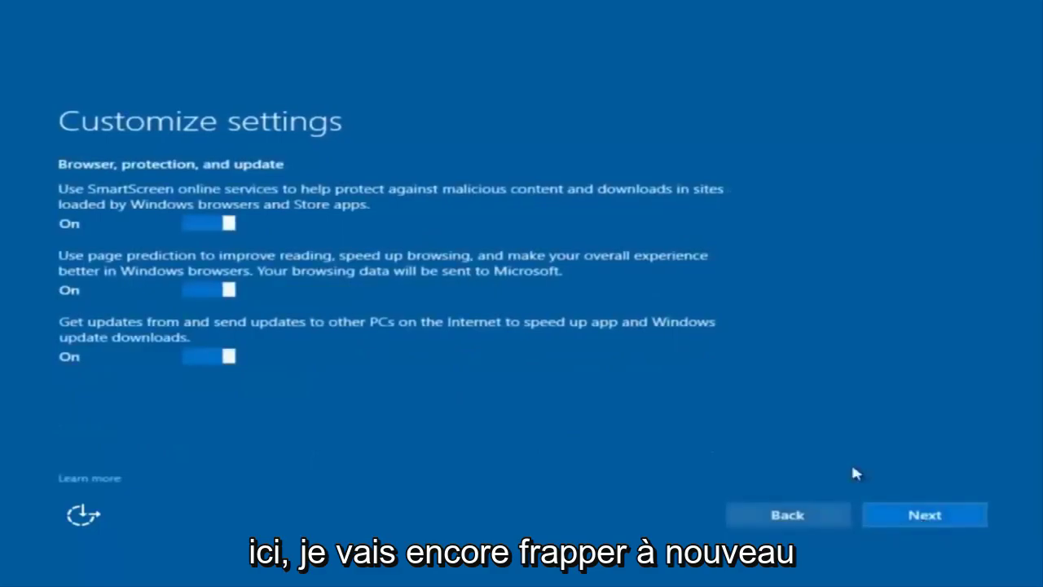
click(867, 518)
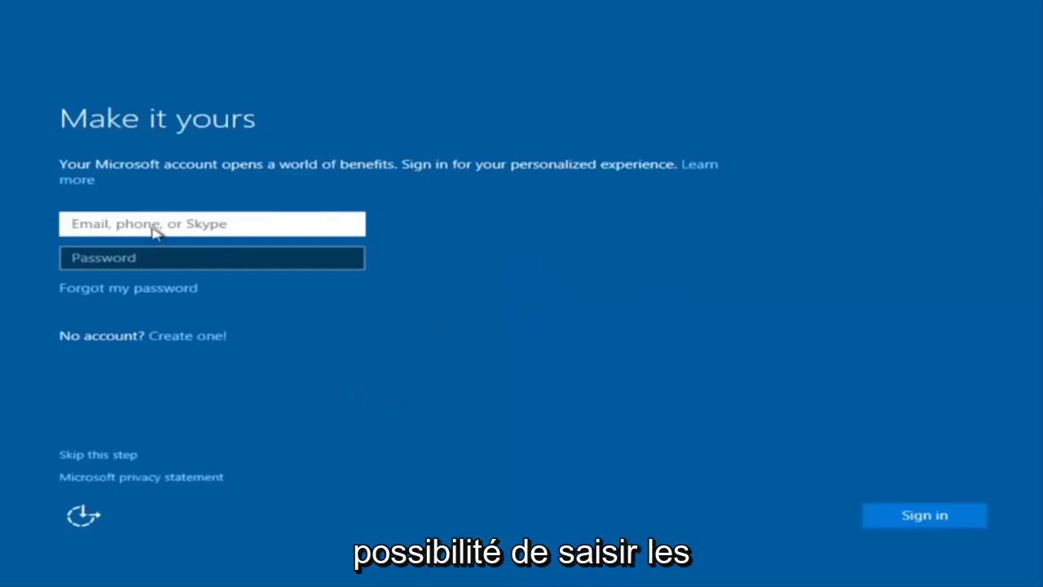
Step: Skip Microsoft account sign-in and enter the local user name 'example'
click(240, 210)
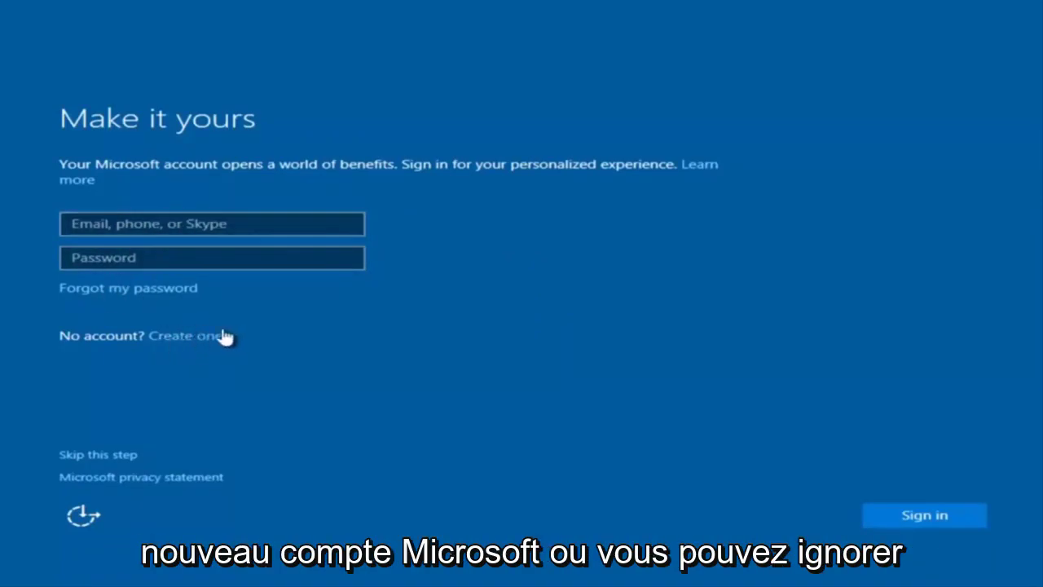
click(98, 456)
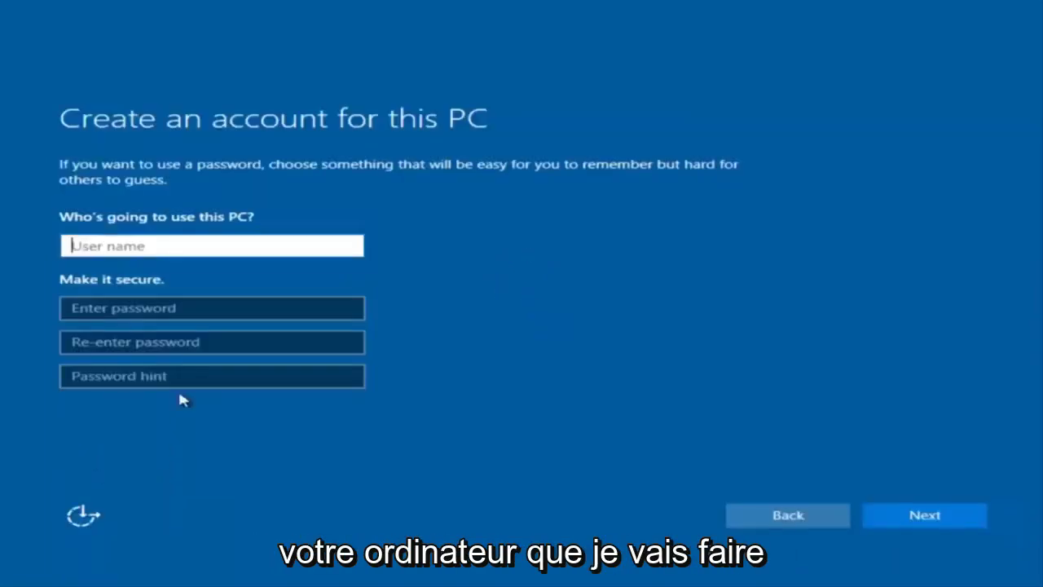
text(exampl)
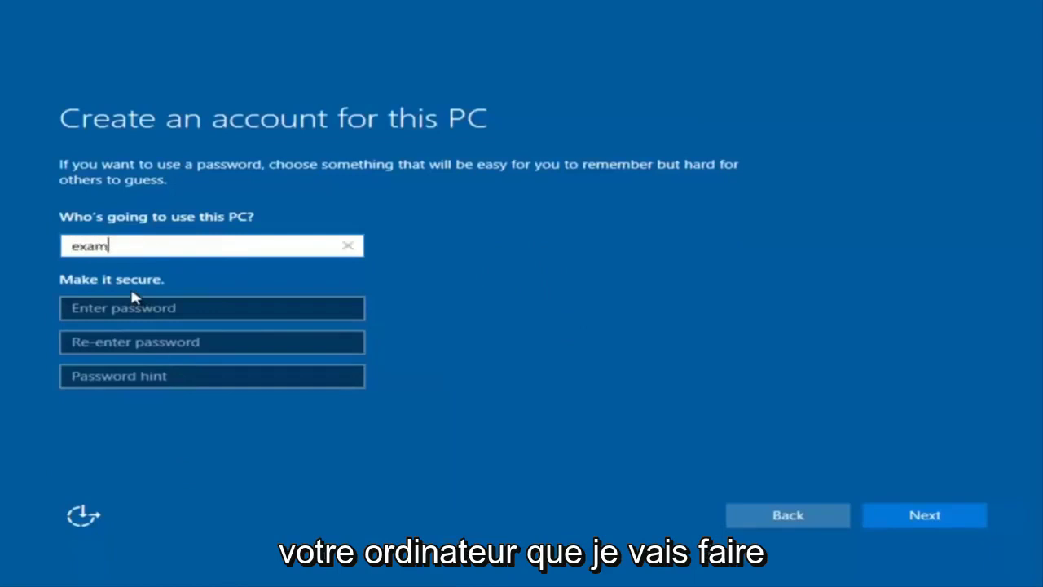
key(BackSpace)
key(BackSpace)
text([p)
key(BackSpace)
key(BackSpace)
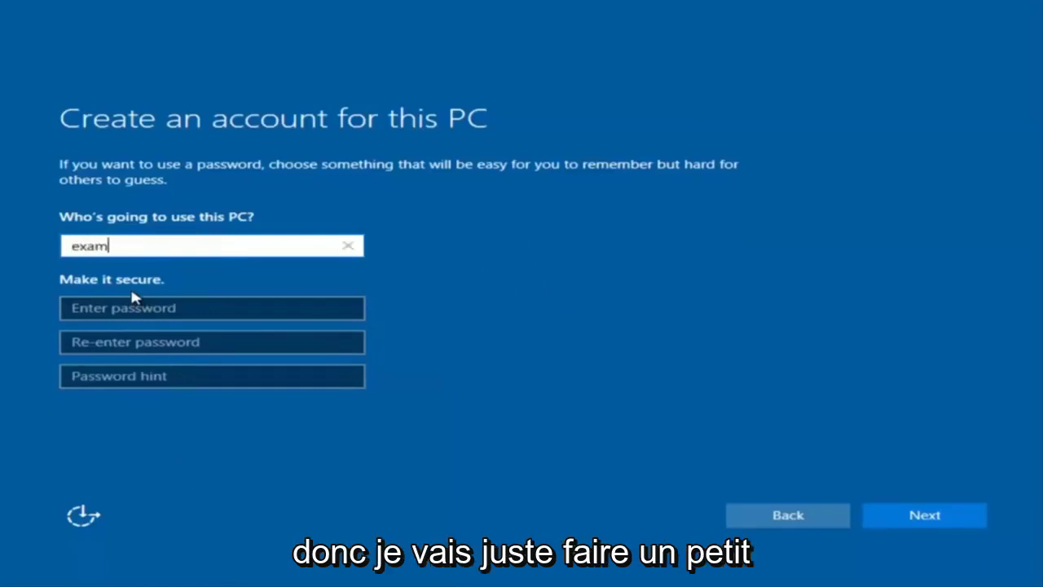
text(ple)
Step: Enter and confirm the account password, add the hint 'pass', and submit the account
click(128, 310)
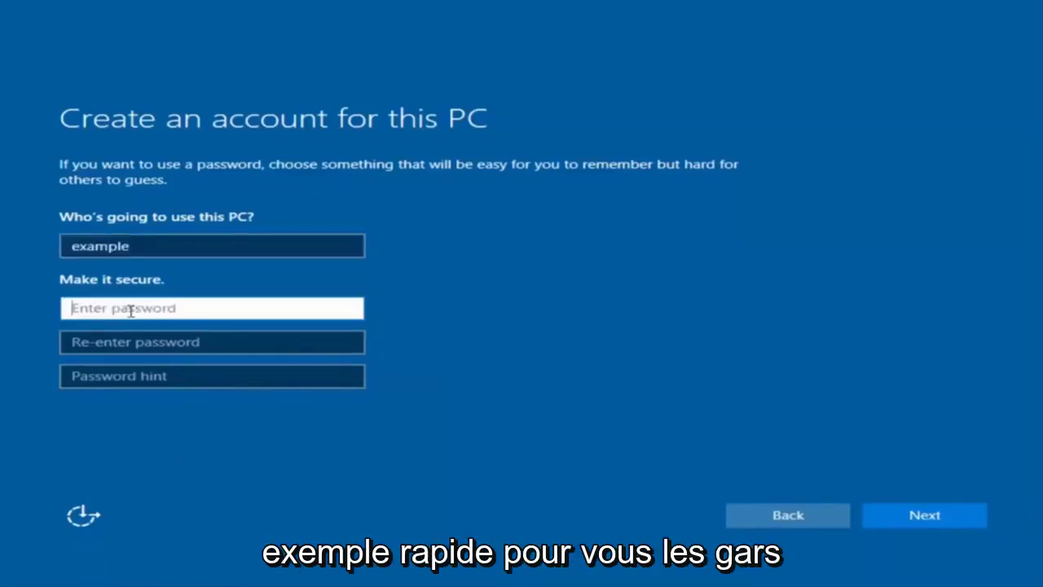
text(password1)
click(202, 342)
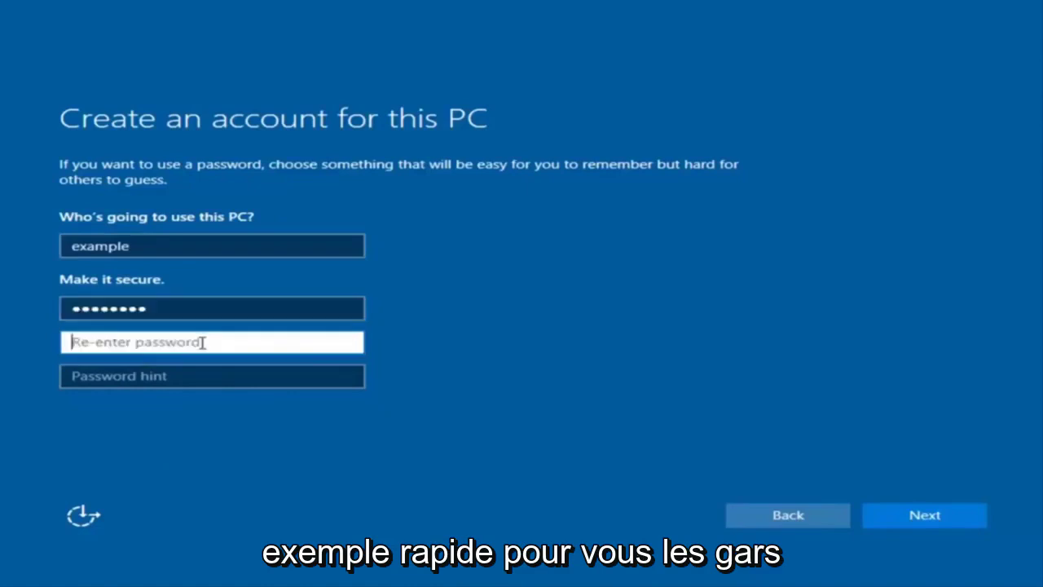
text(password1)
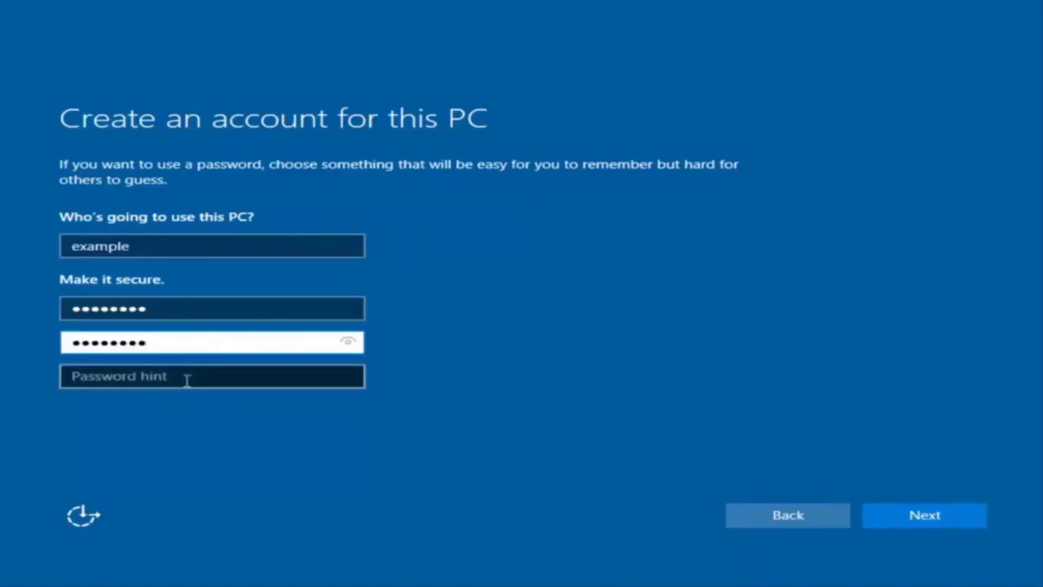
click(186, 377)
text(pass)
click(942, 522)
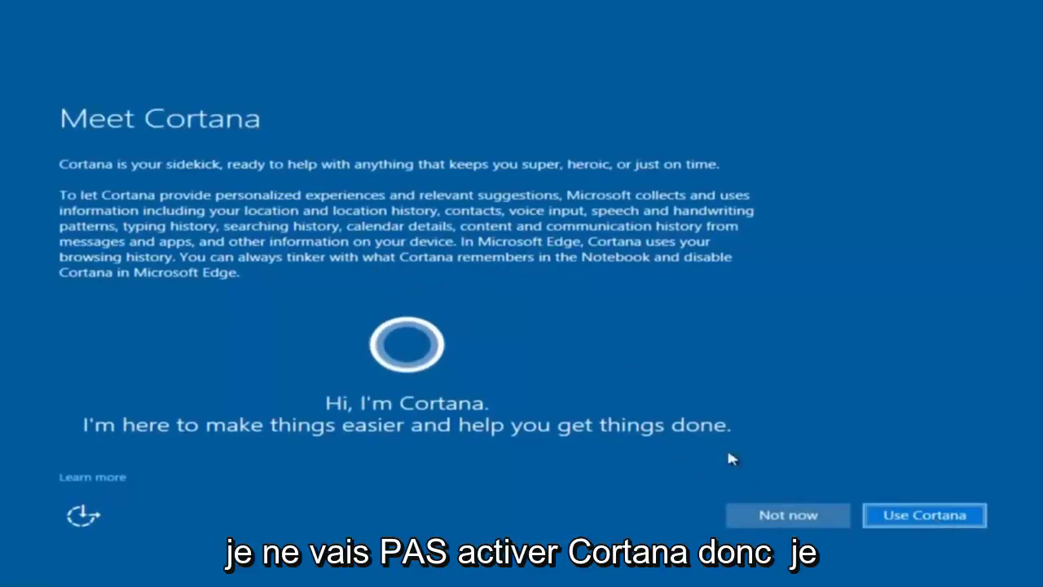
Step: Choose Not now on the Meet Cortana screen
click(770, 514)
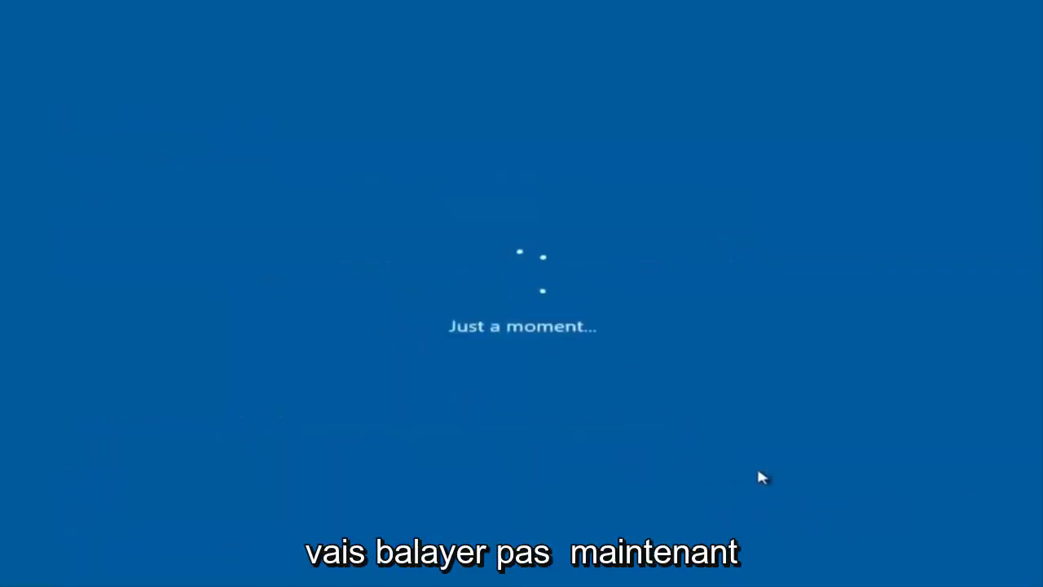